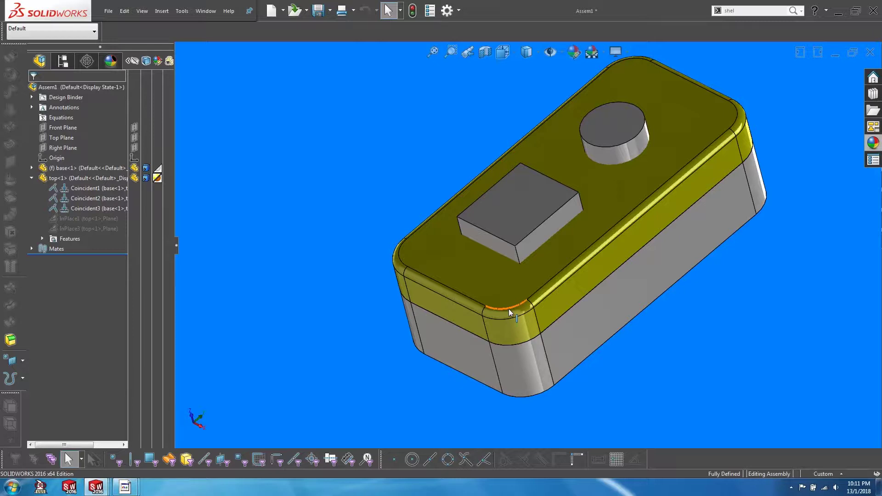
- Orbit the assembly and inspect the top cover and the base's side faces
{"action": "scroll", "coordinate": [497, 293], "scroll_direction": "up", "scroll_amount": 4}
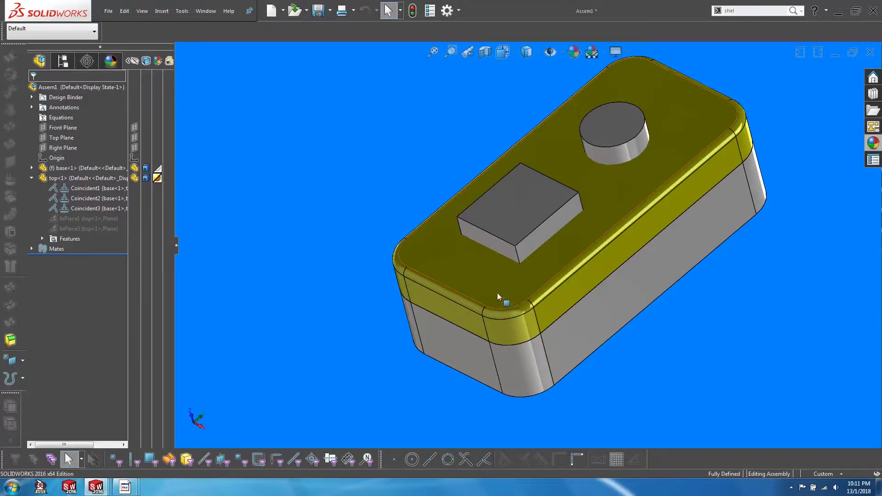
{"action": "scroll", "coordinate": [597, 244], "scroll_direction": "down", "scroll_amount": 3}
{"action": "scroll", "coordinate": [547, 229], "scroll_direction": "up", "scroll_amount": 2}
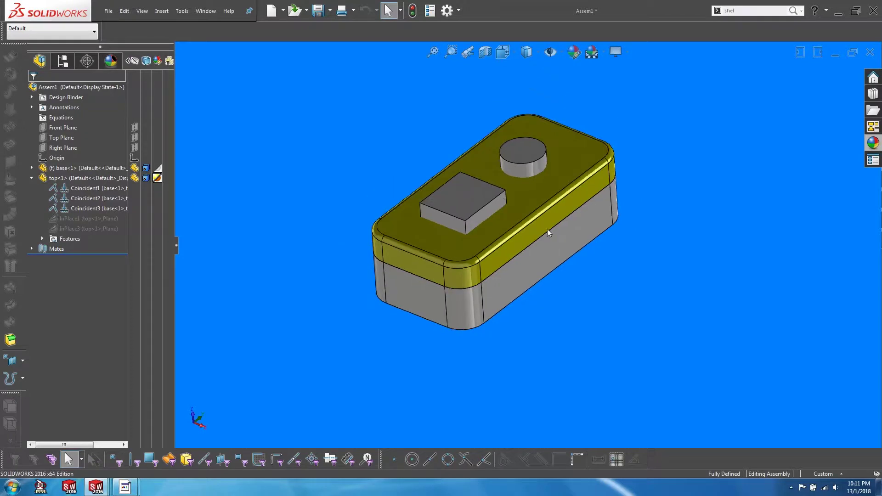
{"action": "left_click", "coordinate": [530, 187]}
{"action": "left_click", "coordinate": [324, 153]}
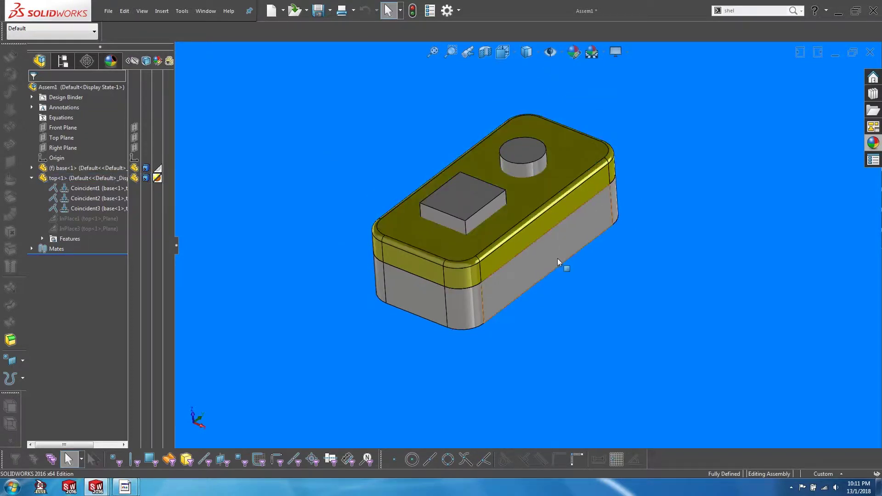
{"action": "left_click", "coordinate": [558, 259]}
{"action": "middle_click_drag", "start_coordinate": [495, 255], "coordinate": [486, 279]}
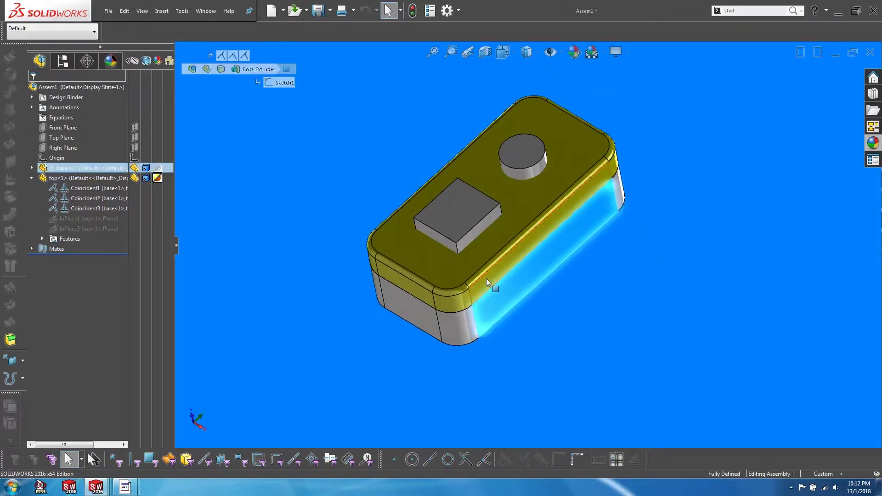
{"action": "left_click", "coordinate": [340, 148]}
{"action": "middle_click_drag", "start_coordinate": [387, 145], "coordinate": [315, 182]}
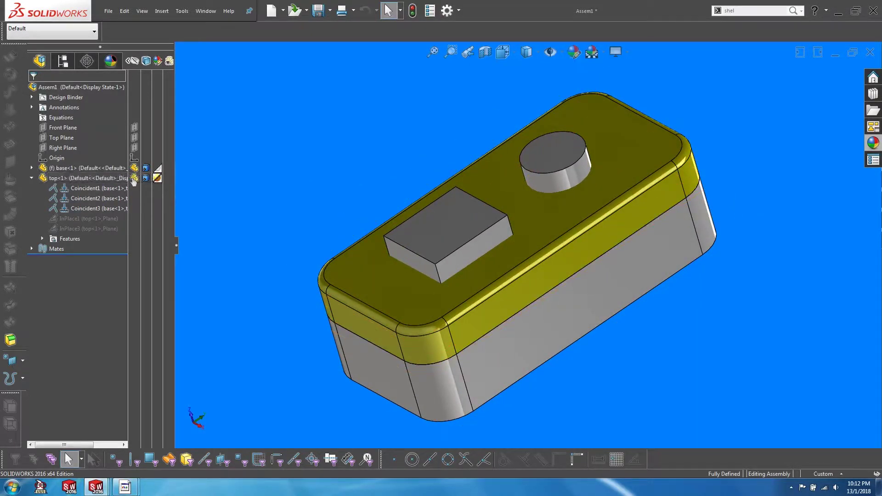
- Hide the top cover to examine the base's round and square boss faces, then show it again
{"action": "left_click", "coordinate": [157, 178]}
{"action": "key", "text": "Tab"}
{"action": "middle_click_drag", "start_coordinate": [381, 198], "coordinate": [565, 252]}
{"action": "left_click", "coordinate": [544, 177]}
{"action": "left_click", "coordinate": [472, 256]}
{"action": "middle_click_drag", "start_coordinate": [471, 252], "coordinate": [437, 228]}
{"action": "left_click", "coordinate": [397, 188]}
{"action": "left_click", "coordinate": [134, 183]}
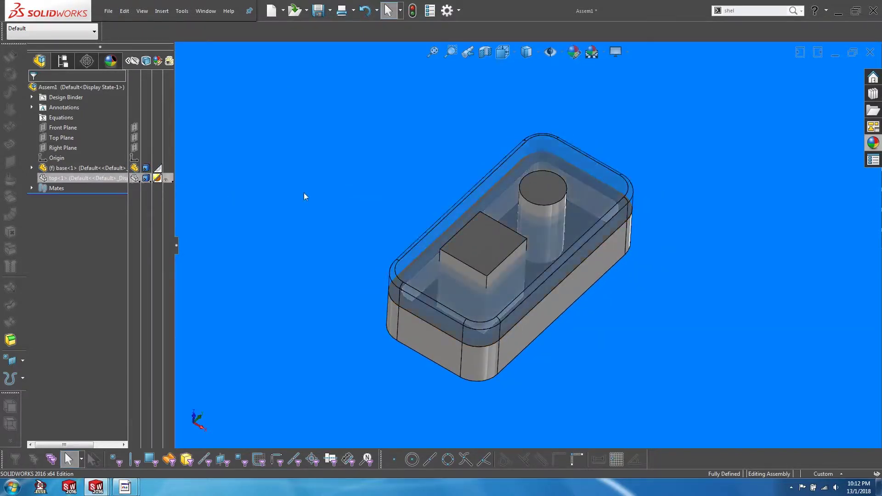
{"action": "key", "text": "shift+Tab"}
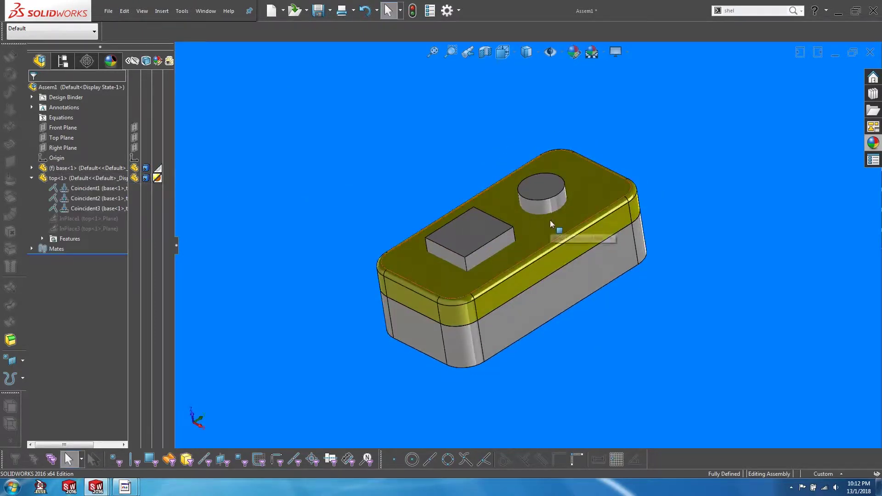
- Hide the base to view the cover's underside, then show the base again
{"action": "key", "text": "Tab"}
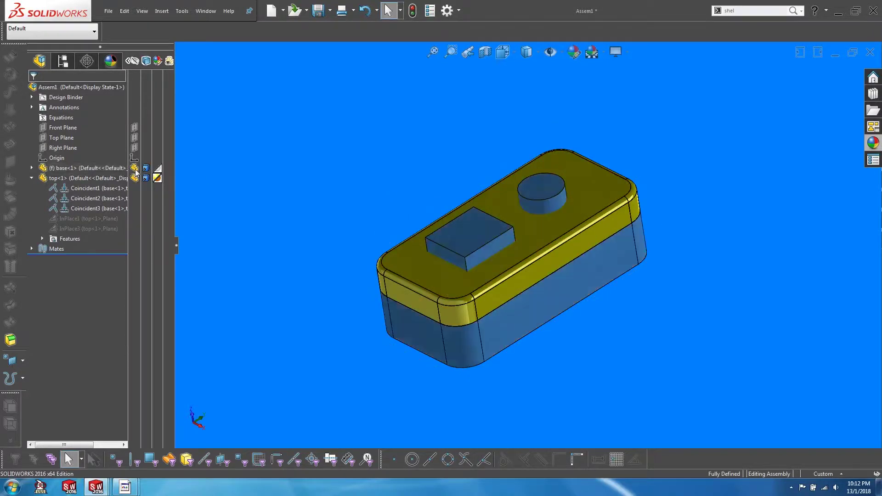
{"action": "middle_click_drag", "start_coordinate": [550, 242], "coordinate": [191, 197]}
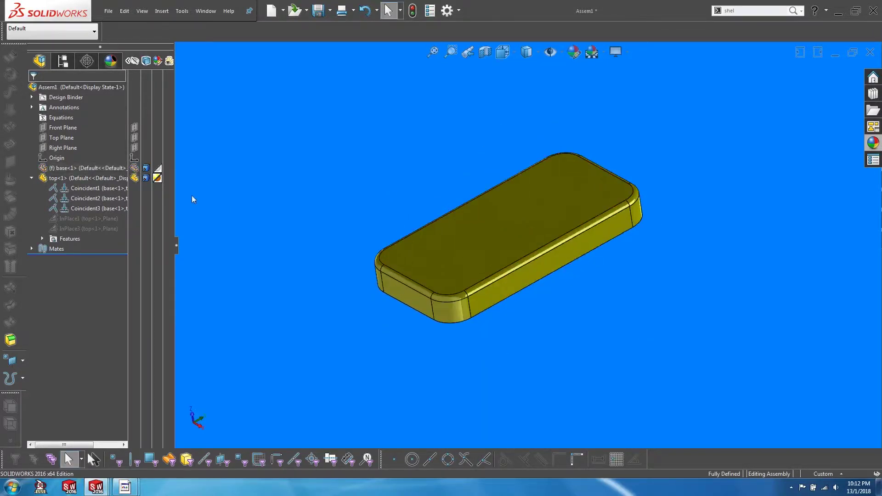
{"action": "left_click", "coordinate": [87, 167]}
{"action": "key", "text": "shift+Tab"}
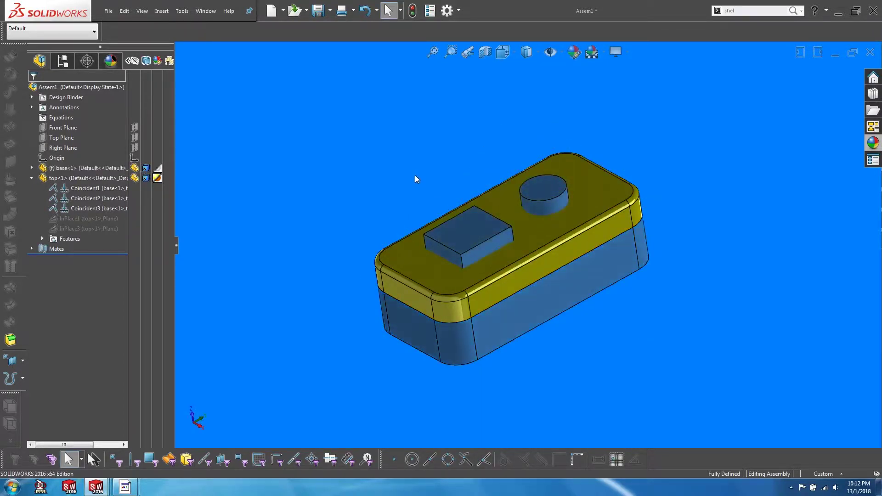
{"action": "left_click", "coordinate": [348, 187]}
{"action": "middle_click_drag", "start_coordinate": [348, 187], "coordinate": [374, 229]}
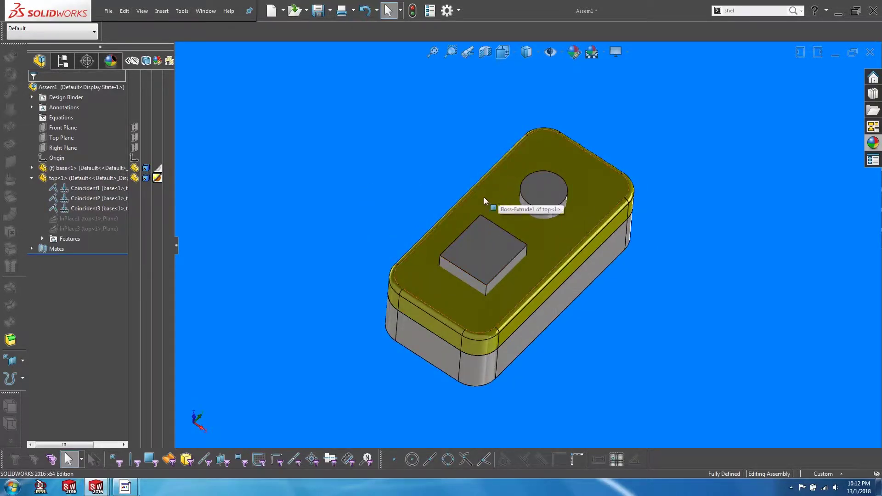
{"action": "middle_click_drag", "start_coordinate": [484, 197], "coordinate": [455, 197]}
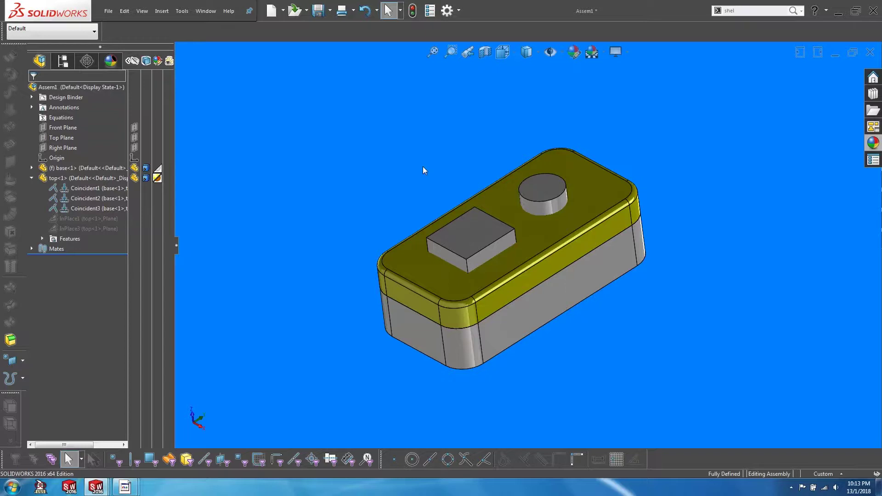
- Choose Edit Part on the top cover to edit it within Assem1
{"action": "middle_click_drag", "start_coordinate": [423, 167], "coordinate": [487, 192]}
{"action": "left_click", "coordinate": [532, 164]}
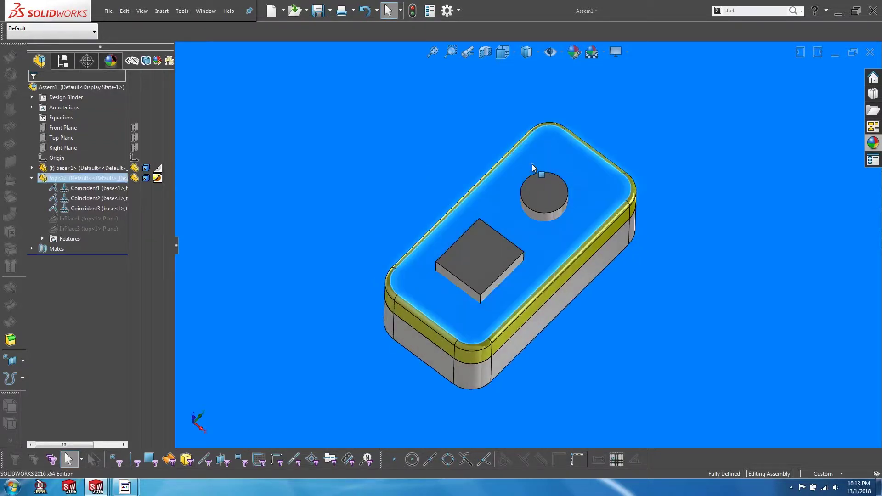
{"action": "right_click", "coordinate": [532, 164]}
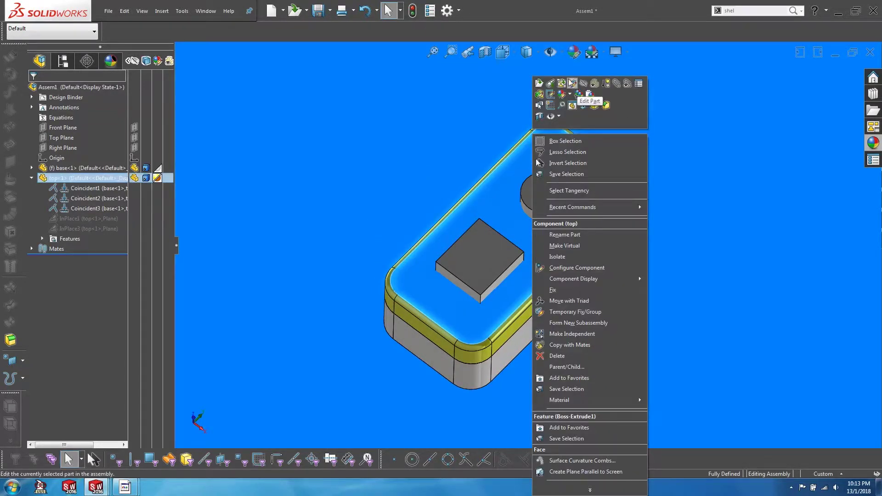
{"action": "key", "text": "super+plus"}
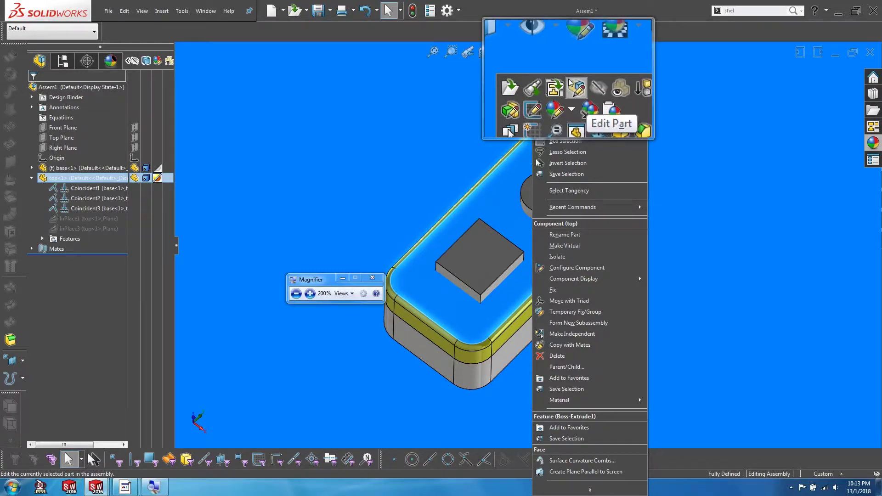
{"action": "key", "text": "super+Escape"}
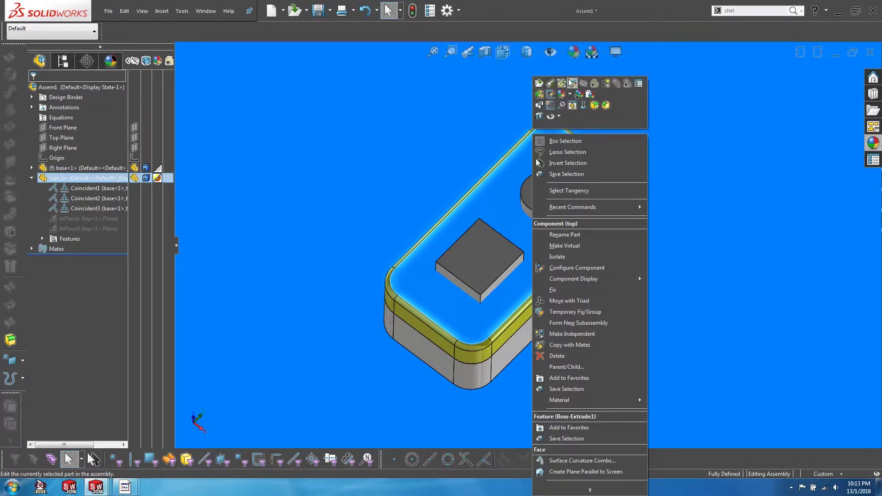
{"action": "left_click", "coordinate": [572, 83]}
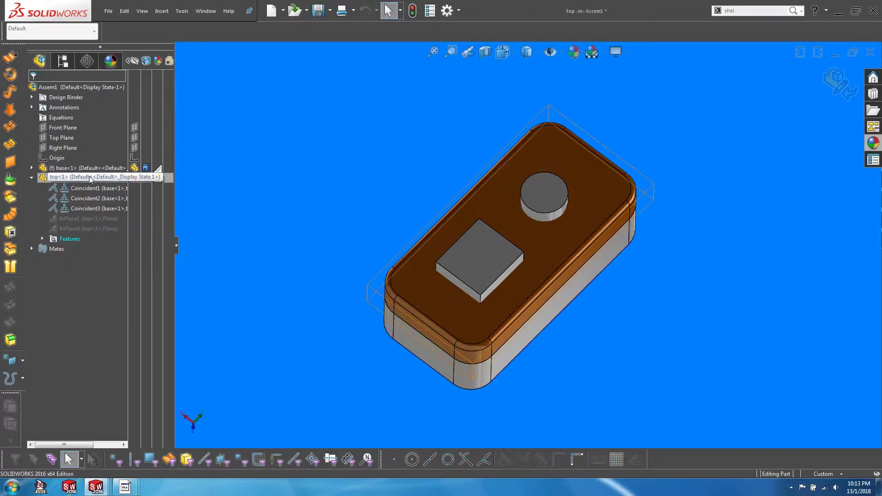
{"action": "mouse_move", "coordinate": [91, 179]}
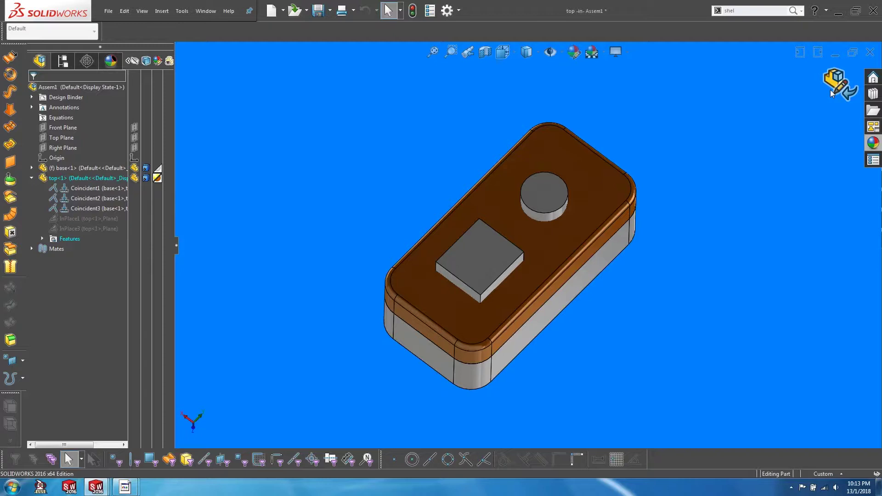
{"action": "left_click", "coordinate": [479, 187]}
- Start a sketch on the cover's top face and offset the round boss outline by 1.00 mm
{"action": "left_click", "coordinate": [512, 151]}
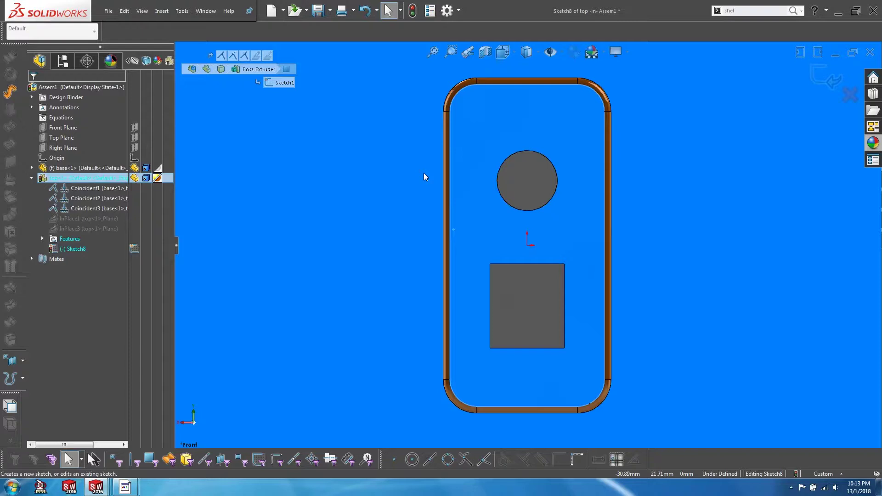
{"action": "left_click", "coordinate": [356, 149]}
{"action": "left_click", "coordinate": [517, 184]}
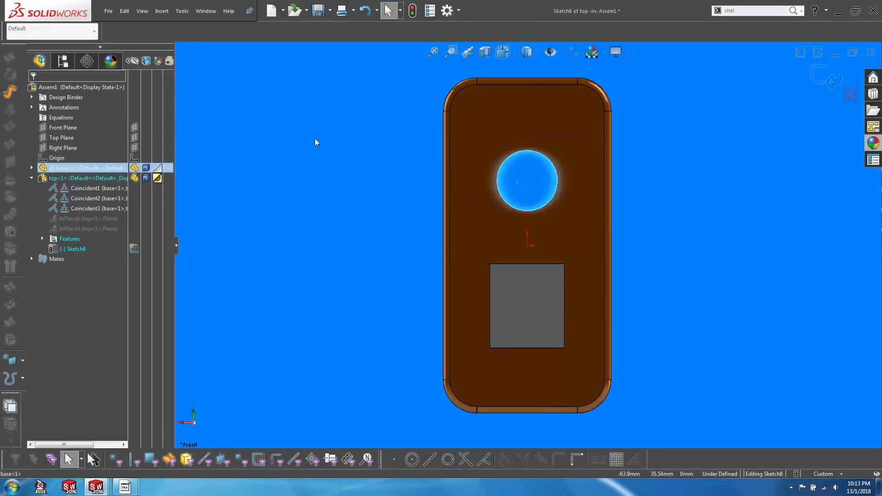
{"action": "key", "text": "s"}
{"action": "left_click", "coordinate": [394, 212]}
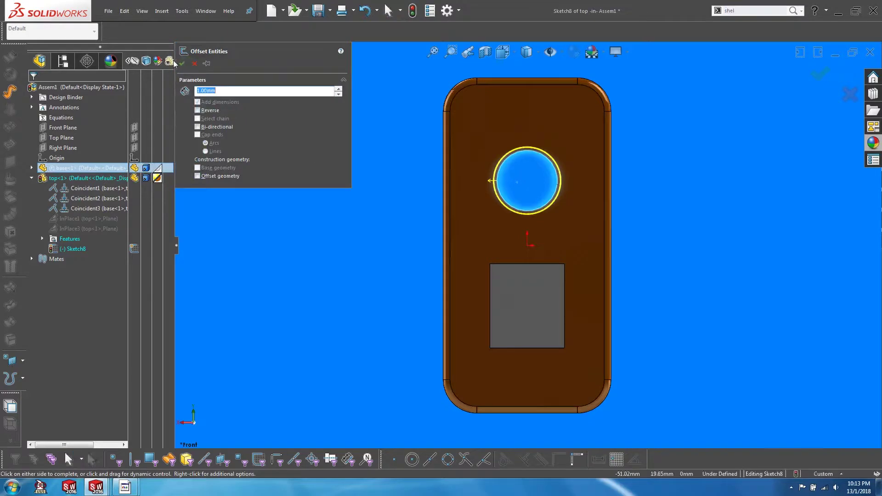
{"action": "left_click", "coordinate": [181, 63]}
- Offset the square boss outline by 1.00 mm and exit the sketch
{"action": "left_click", "coordinate": [502, 338]}
{"action": "key", "text": "s"}
{"action": "left_click", "coordinate": [417, 252]}
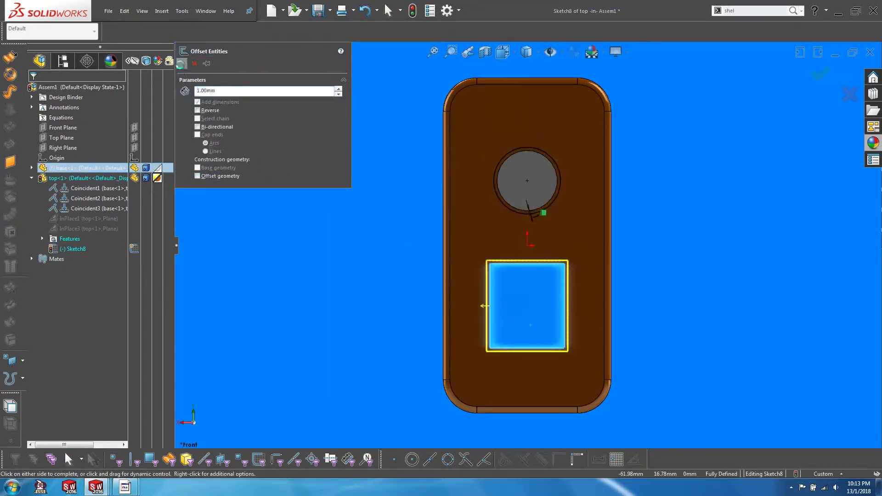
{"action": "left_click", "coordinate": [181, 65]}
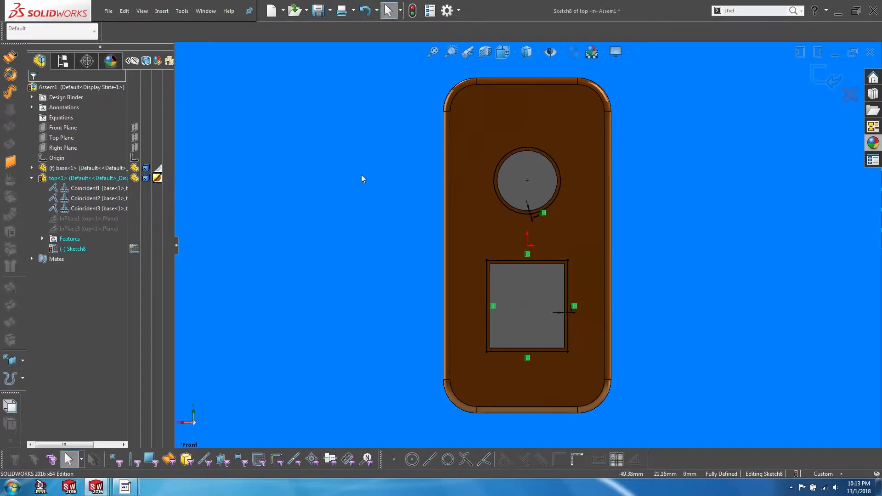
{"action": "left_click", "coordinate": [818, 82]}
- Confirm the Sketch8 name, fit the whole model in view, and bring up the cover's context menu
{"action": "mouse_move", "coordinate": [547, 252]}
{"action": "middle_mouse_down"}
{"action": "mouse_move", "coordinate": [557, 173]}
{"action": "mouse_move", "coordinate": [430, 187]}
{"action": "middle_mouse_up"}
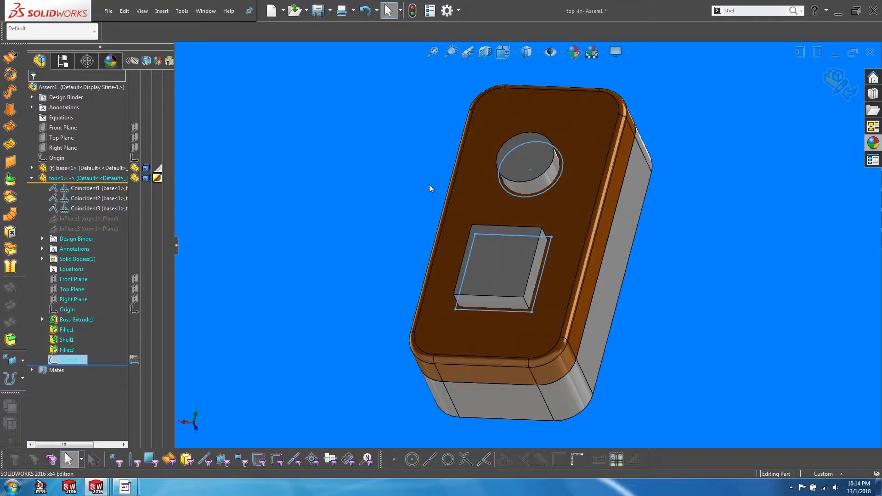
{"action": "left_click", "coordinate": [397, 168]}
{"action": "key", "text": "f"}
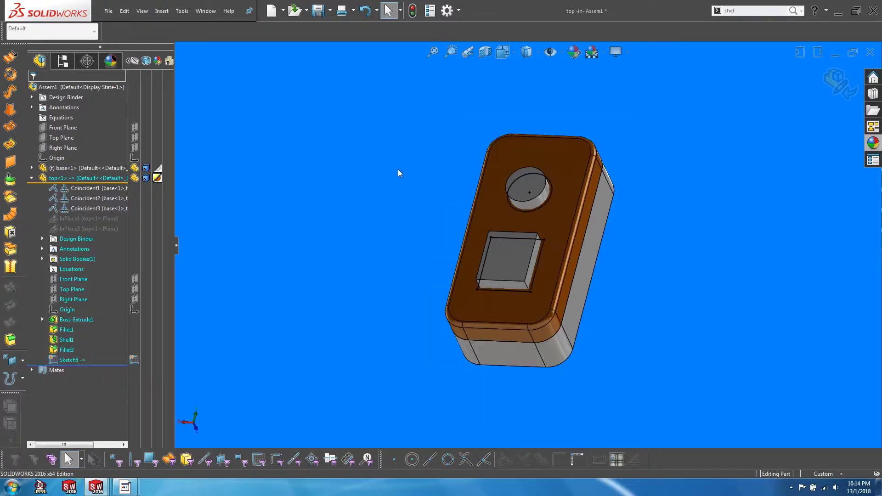
{"action": "right_click", "coordinate": [499, 173]}
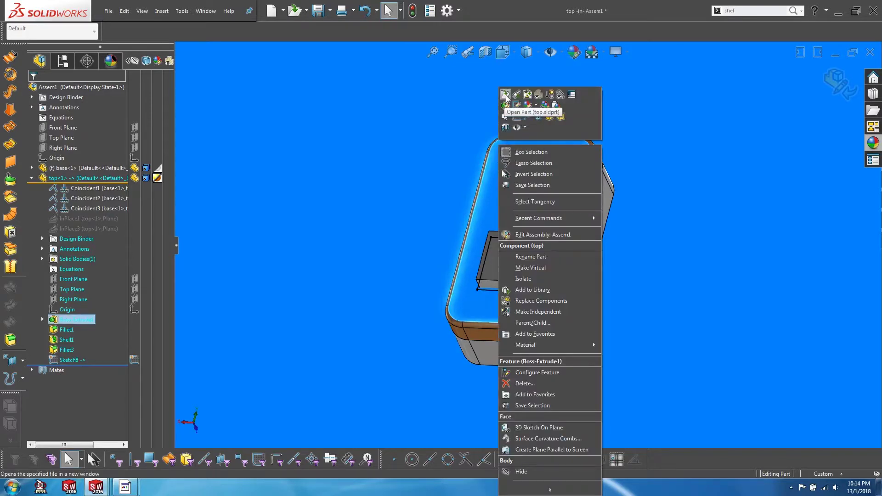
- Open the top part alone, check Sketch8's out-of-context reference, then switch back to Assem1
{"action": "left_click", "coordinate": [505, 94]}
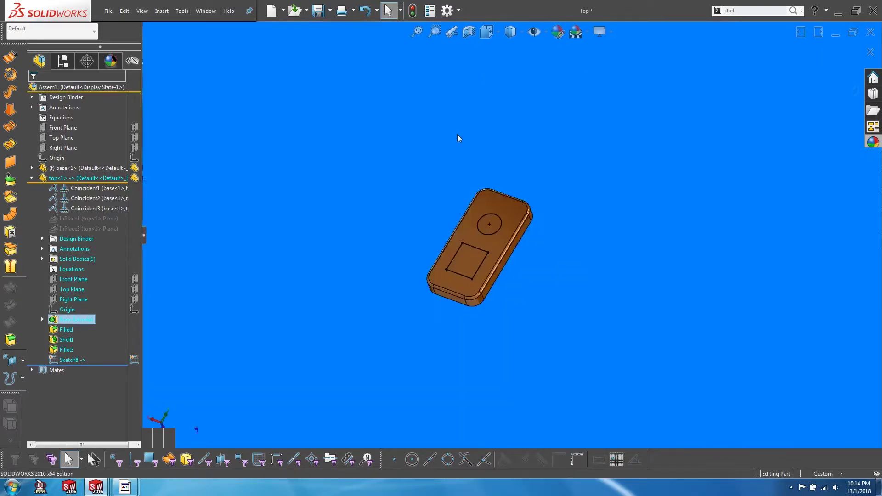
{"action": "mouse_move", "coordinate": [72, 202]}
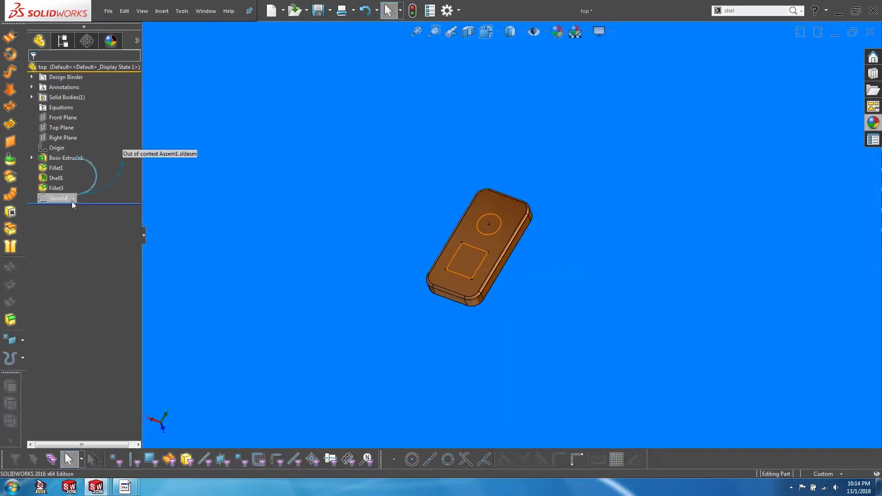
{"action": "key", "text": "super+plus"}
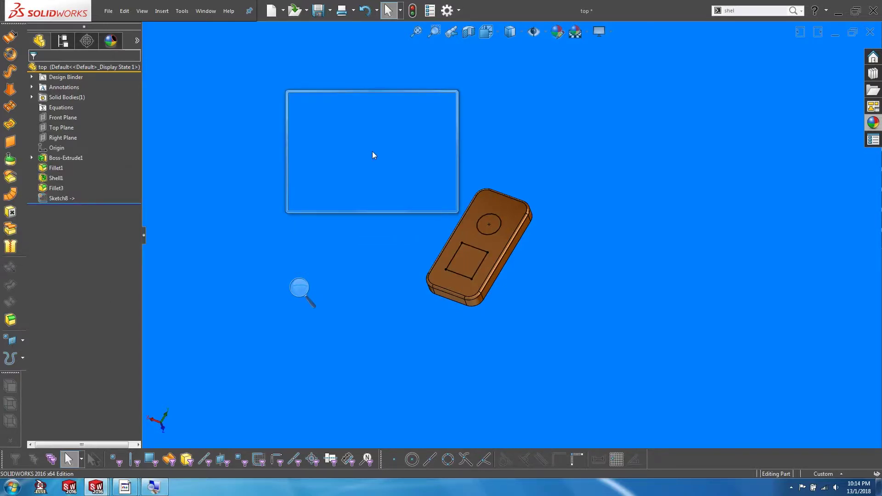
{"action": "key", "text": "super+Escape"}
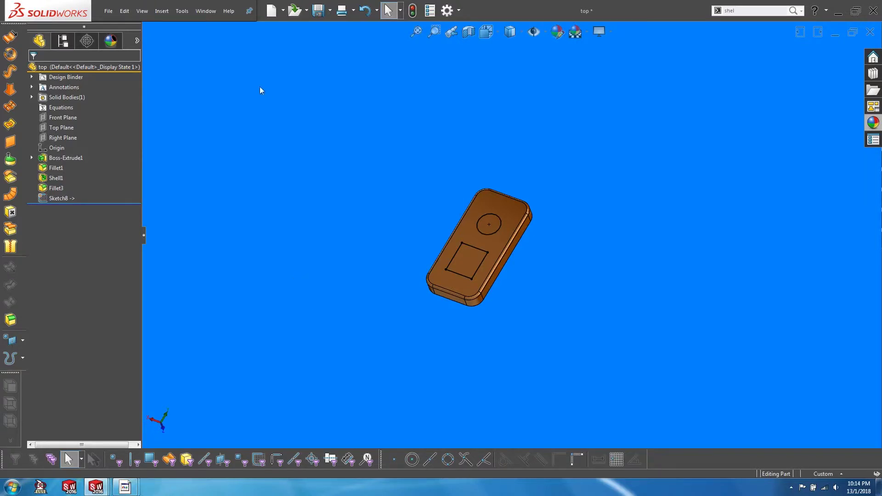
{"action": "key", "text": "ctrl+Tab"}
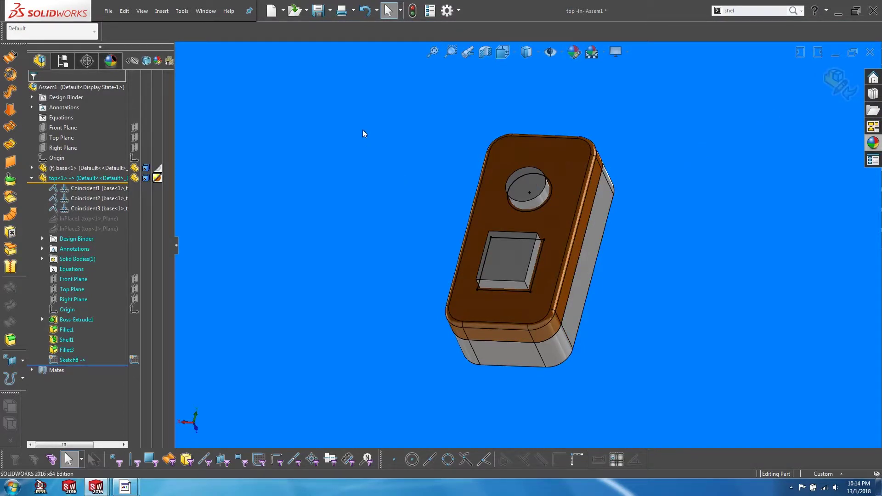
- Start an extrude using Sketch8 as the profile, zooming out to see the whole model
{"action": "key", "text": "s"}
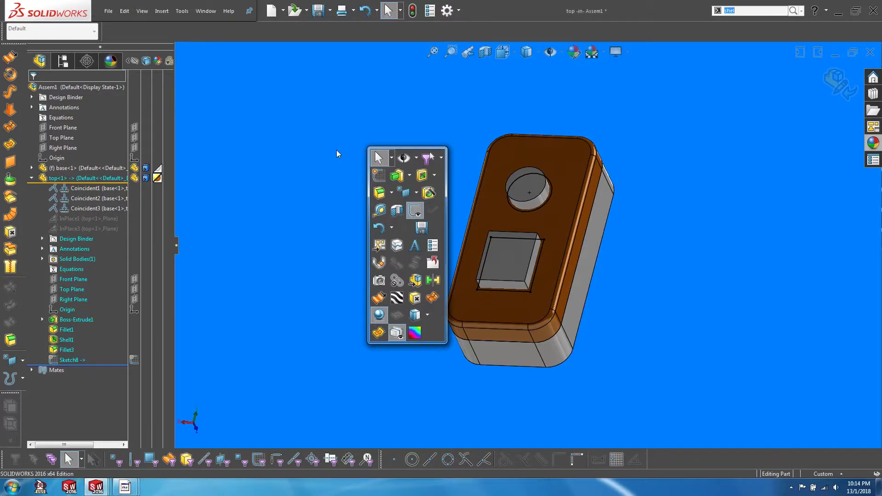
{"action": "left_click", "coordinate": [421, 175]}
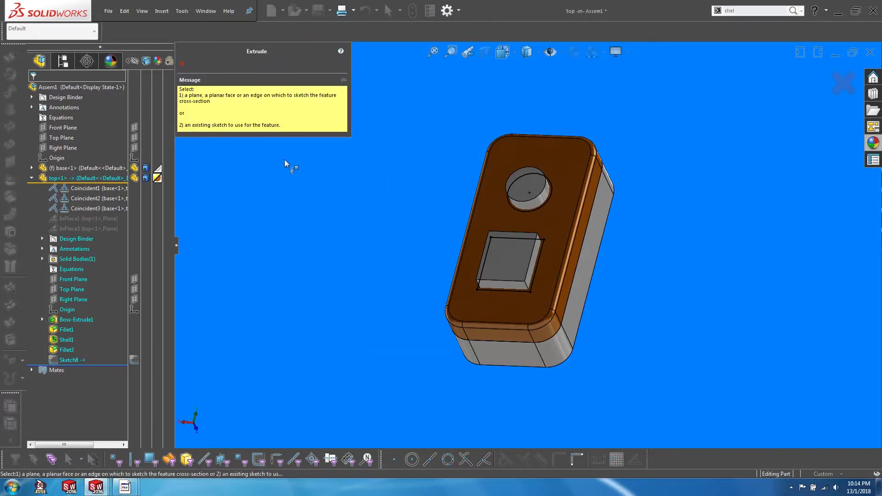
{"action": "left_click", "coordinate": [78, 360]}
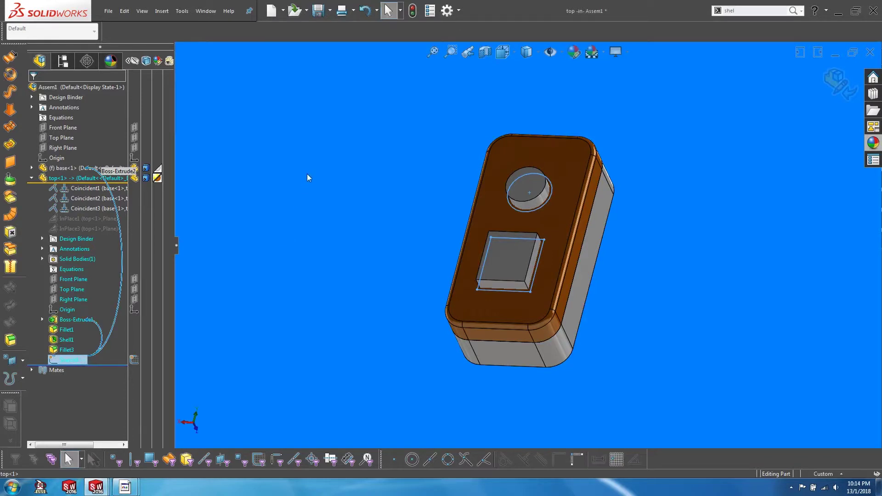
{"action": "key", "text": "z"}
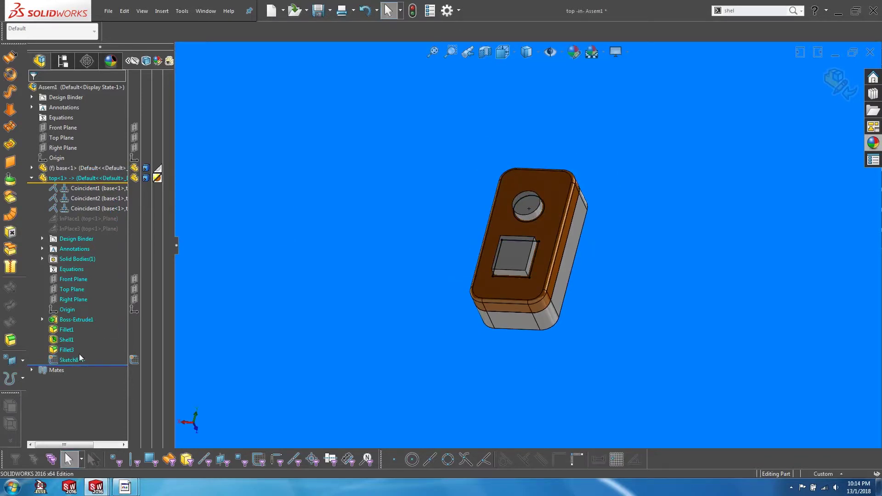
{"action": "left_click", "coordinate": [79, 355]}
- Cut-extrude Sketch8 into the cover with Direction 1 set to Up To Next
{"action": "key", "text": "s"}
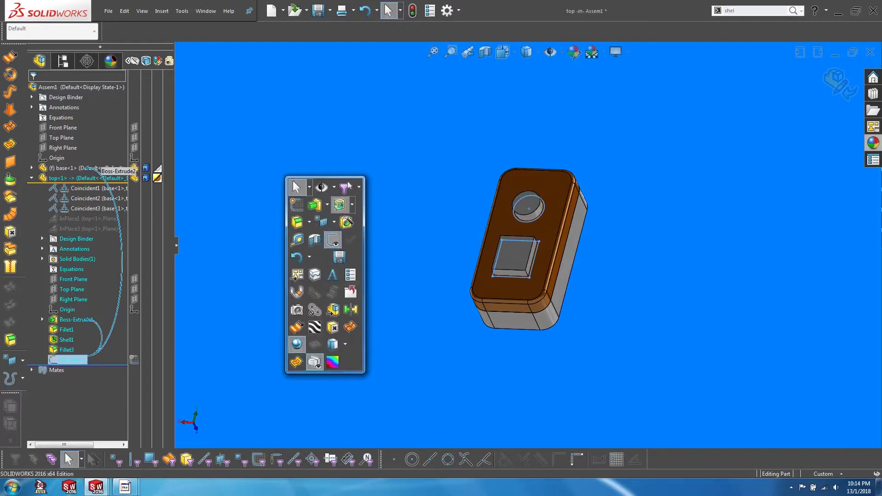
{"action": "left_click", "coordinate": [333, 240]}
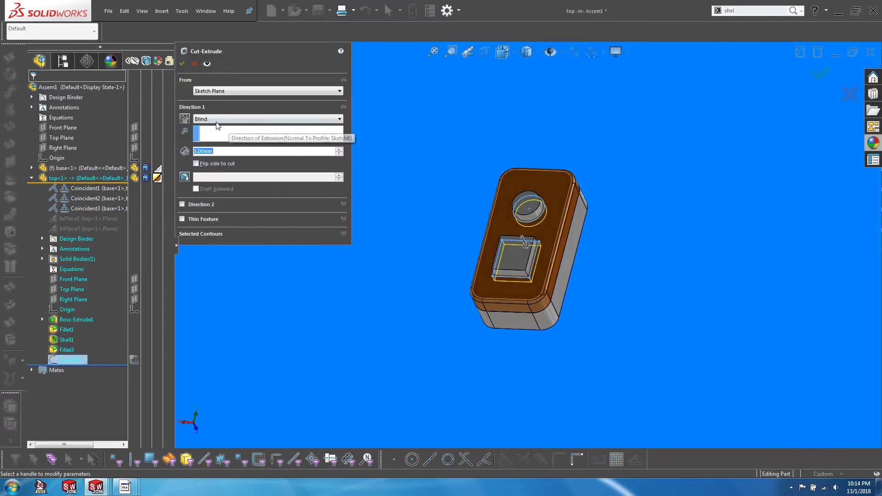
{"action": "left_click", "coordinate": [204, 121]}
{"action": "left_click", "coordinate": [202, 140]}
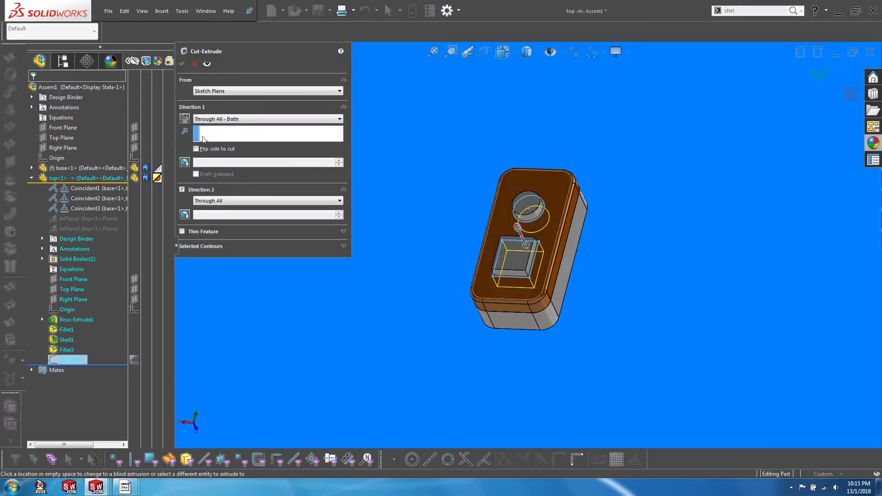
{"action": "left_click", "coordinate": [266, 119]}
{"action": "left_click", "coordinate": [211, 146]}
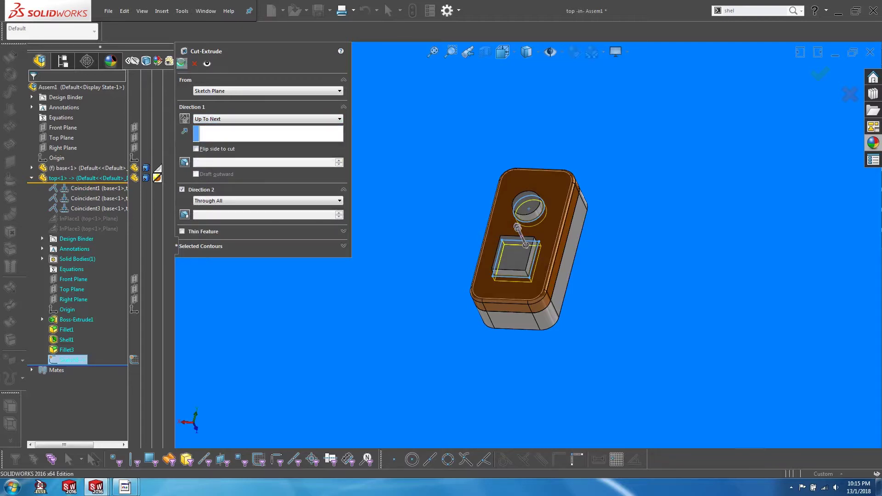
{"action": "left_click", "coordinate": [182, 62]}
{"action": "left_click", "coordinate": [395, 223]}
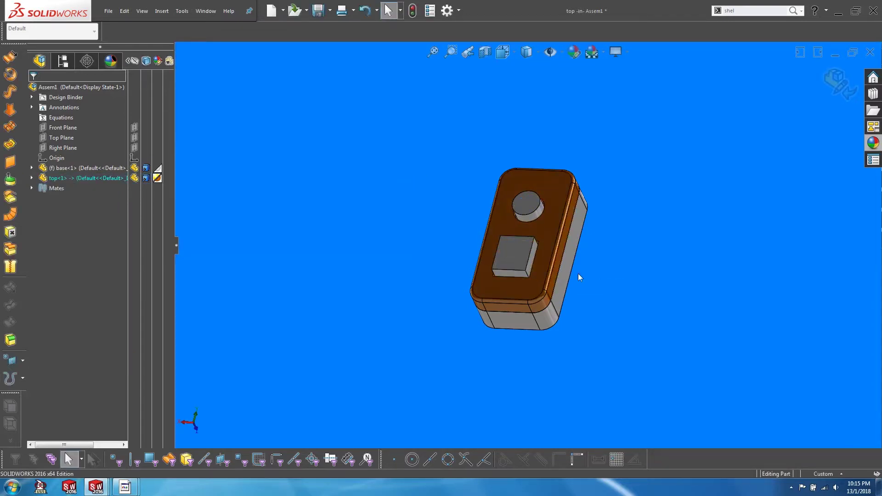
- Zoom and orbit around the cover to inspect the new round and square openings
{"action": "scroll", "coordinate": [551, 277], "scroll_direction": "down", "scroll_amount": 3}
{"action": "middle_click_drag", "start_coordinate": [552, 278], "coordinate": [483, 167]}
{"action": "scroll", "coordinate": [453, 143], "scroll_direction": "down", "scroll_amount": 5}
{"action": "scroll", "coordinate": [453, 143], "scroll_direction": "down", "scroll_amount": 5}
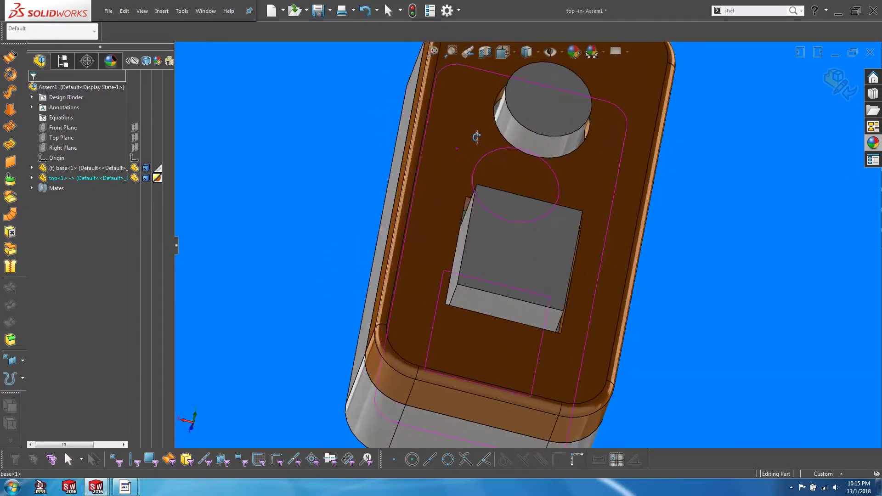
{"action": "left_click", "coordinate": [516, 116]}
{"action": "scroll", "coordinate": [517, 116], "scroll_direction": "up", "scroll_amount": 4}
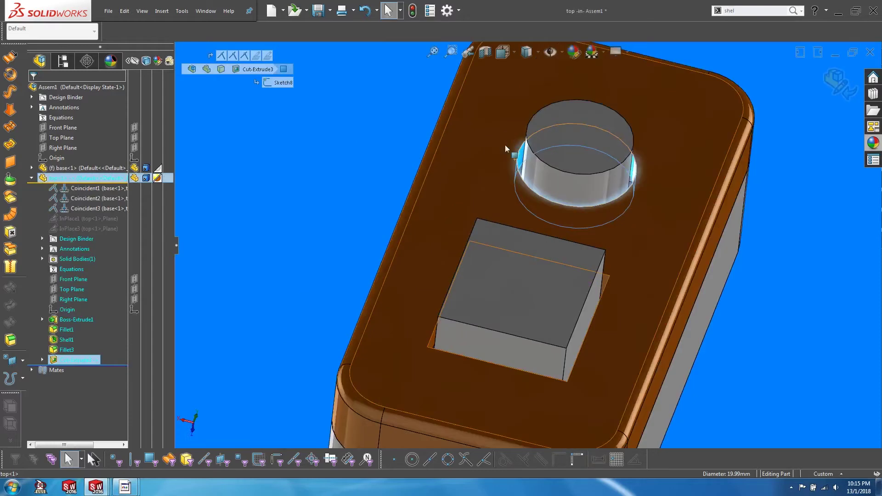
{"action": "middle_click_drag", "start_coordinate": [517, 117], "coordinate": [451, 198]}
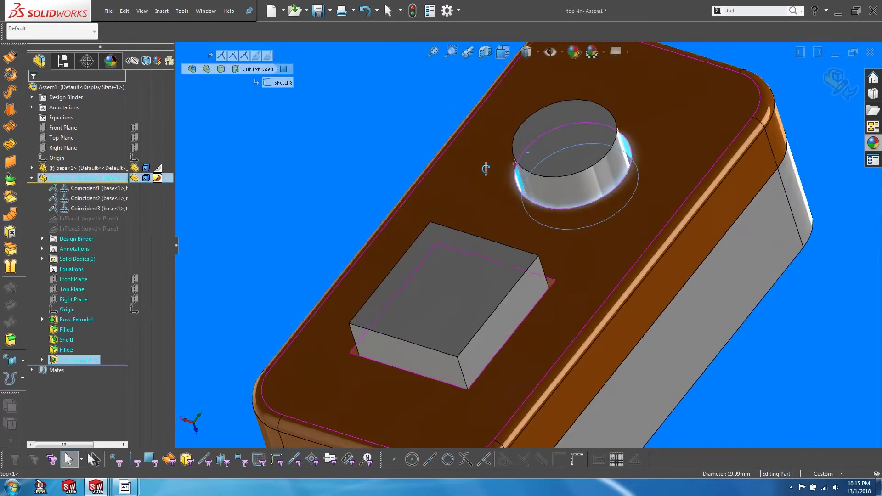
{"action": "left_click", "coordinate": [337, 236]}
{"action": "scroll", "coordinate": [375, 231], "scroll_direction": "up", "scroll_amount": 5}
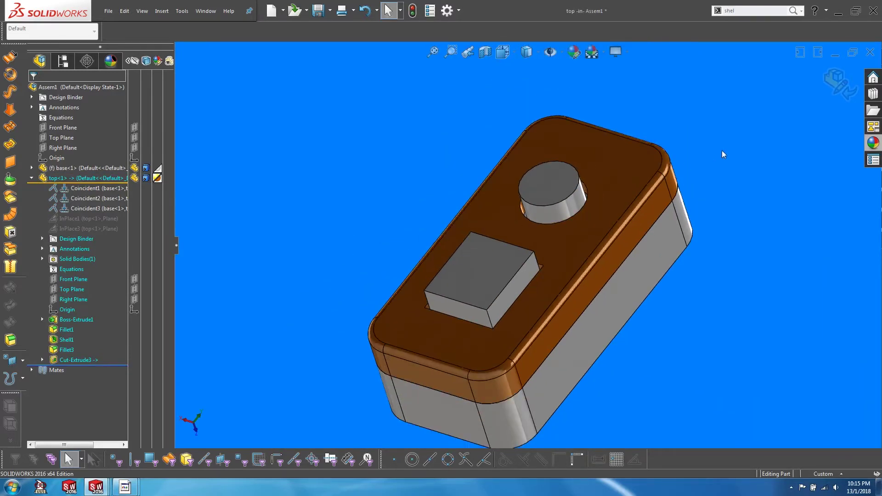
- Exit in-context editing of top<1> and check the base's bosses protruding through the cover
{"action": "left_click", "coordinate": [829, 81]}
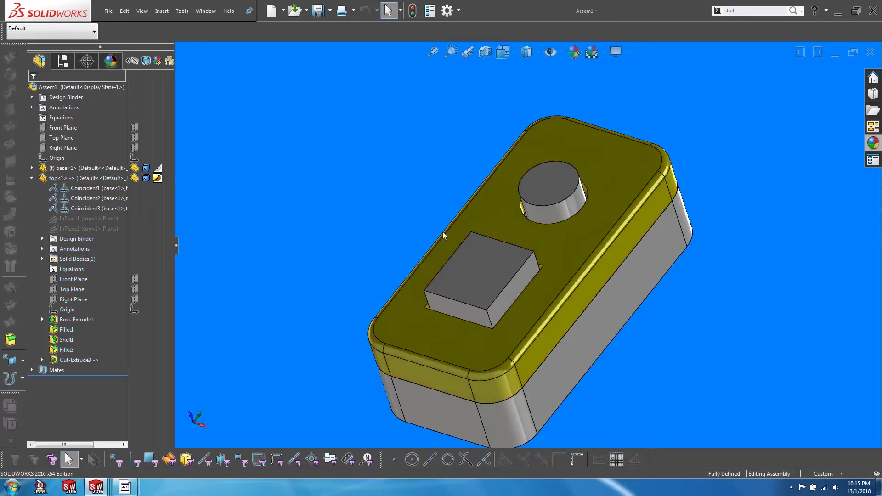
{"action": "middle_click_drag", "start_coordinate": [443, 235], "coordinate": [492, 317]}
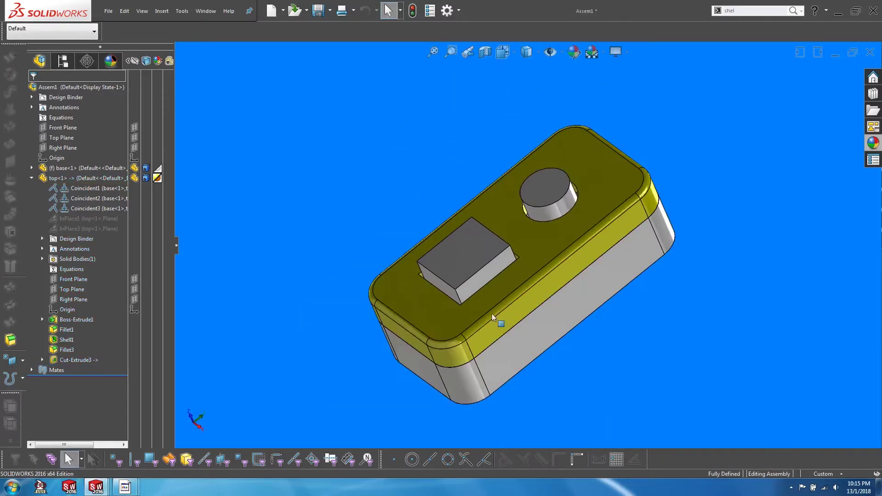
{"action": "scroll", "coordinate": [487, 313], "scroll_direction": "down", "scroll_amount": 5}
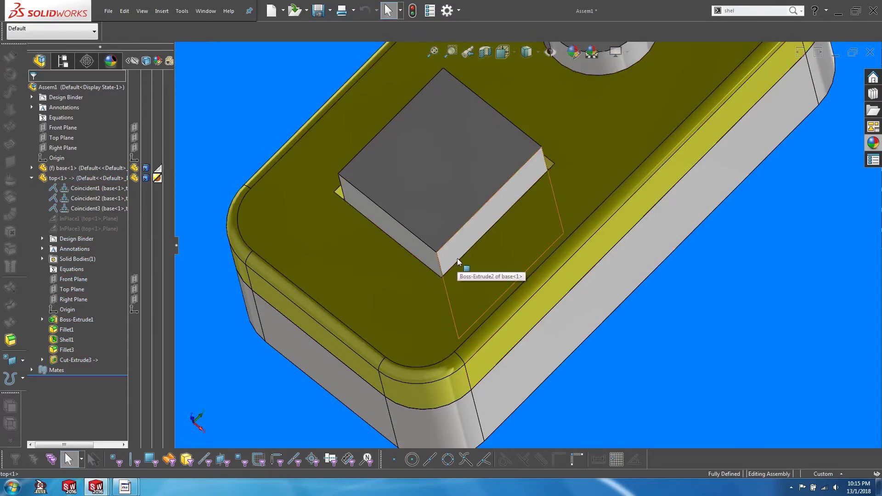
{"action": "scroll", "coordinate": [407, 254], "scroll_direction": "up", "scroll_amount": 5}
{"action": "left_click", "coordinate": [492, 209]}
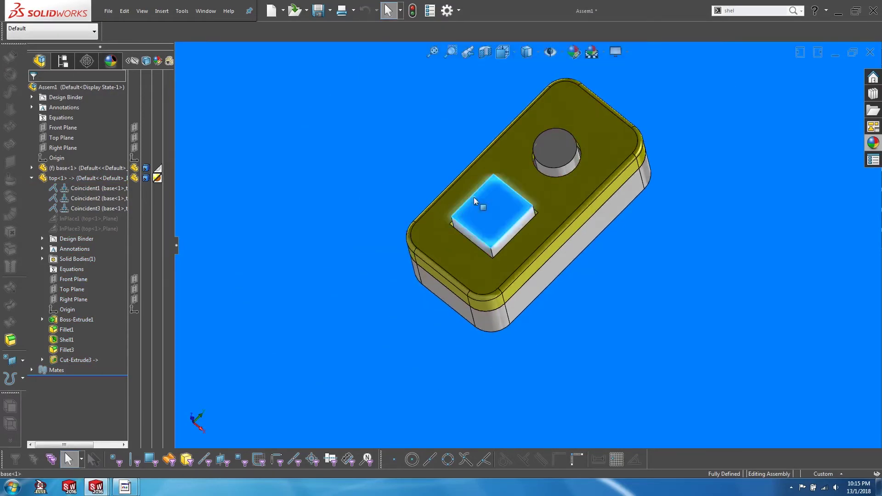
{"action": "left_click", "coordinate": [556, 151]}
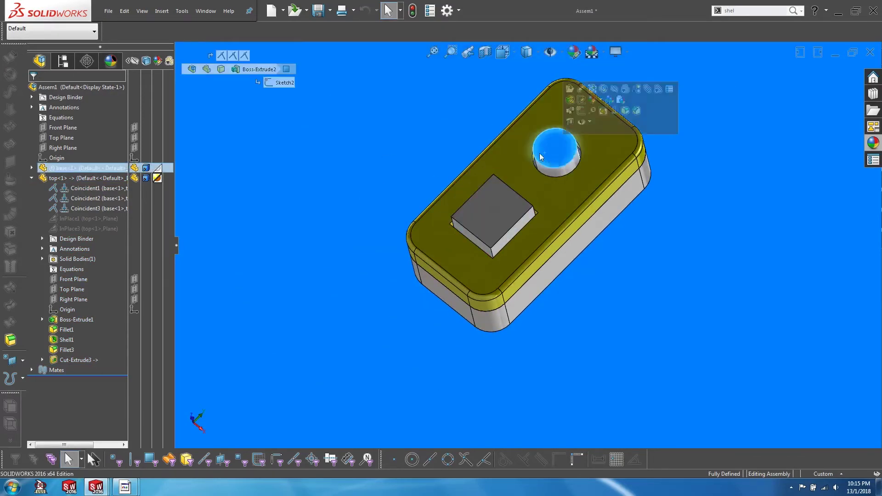
{"action": "left_click", "coordinate": [426, 155]}
{"action": "middle_click_drag", "start_coordinate": [424, 196], "coordinate": [423, 182]}
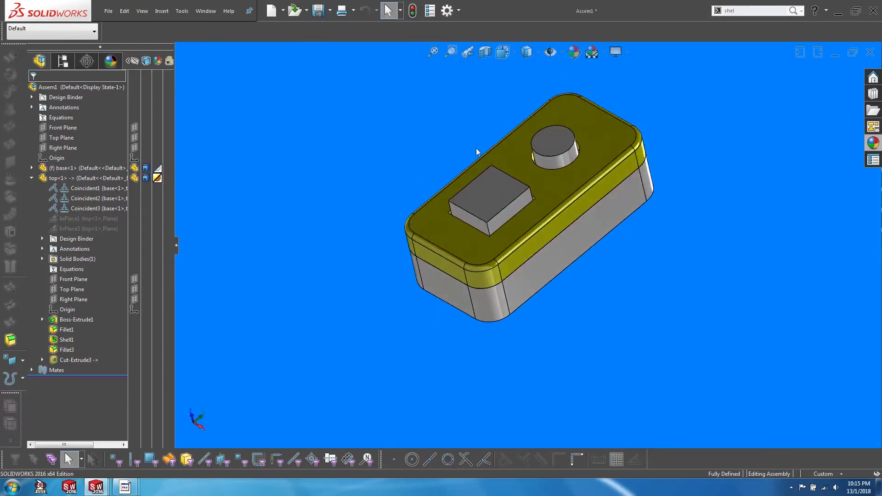
- Edit the base's Sketch2 from the boss face and view it Normal To
{"action": "right_click", "coordinate": [541, 144]}
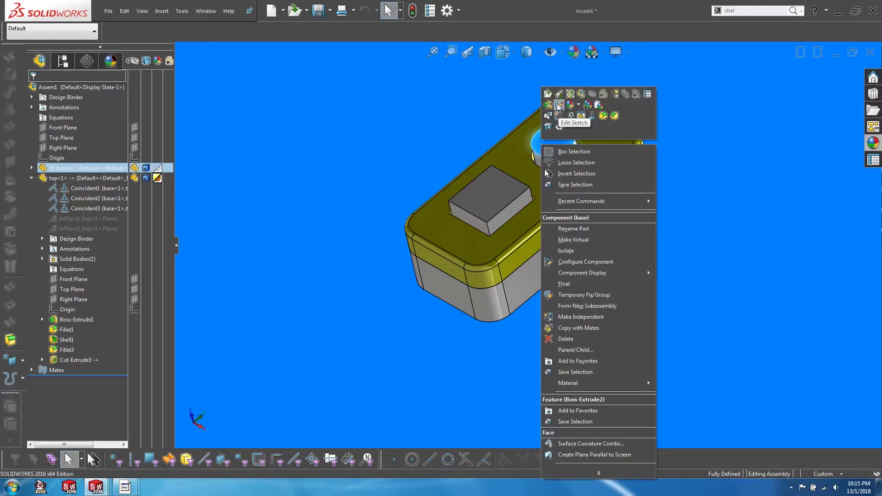
{"action": "left_click", "coordinate": [558, 106]}
{"action": "key", "text": "s"}
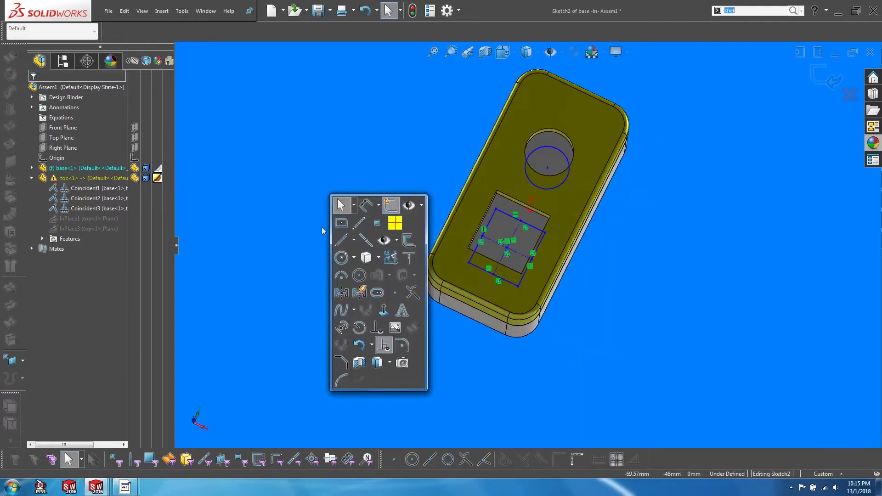
{"action": "left_click", "coordinate": [387, 307]}
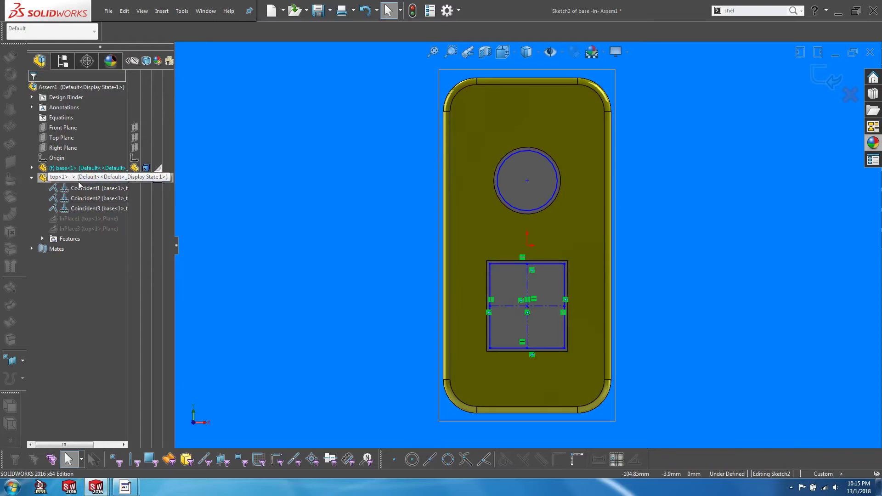
- Draw a 13.03 mm circle, drag the rectangle corner inward to narrow it, and exit the sketch
{"action": "mouse_move", "coordinate": [70, 172]}
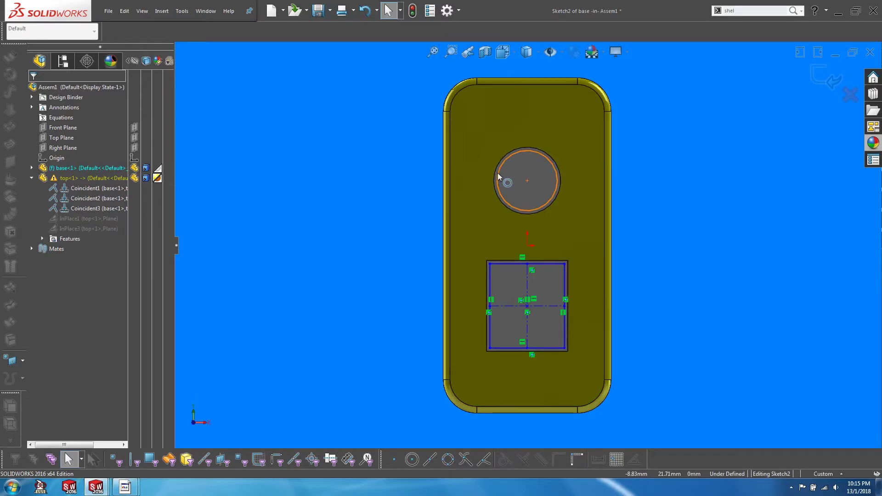
{"action": "left_click", "coordinate": [527, 180]}
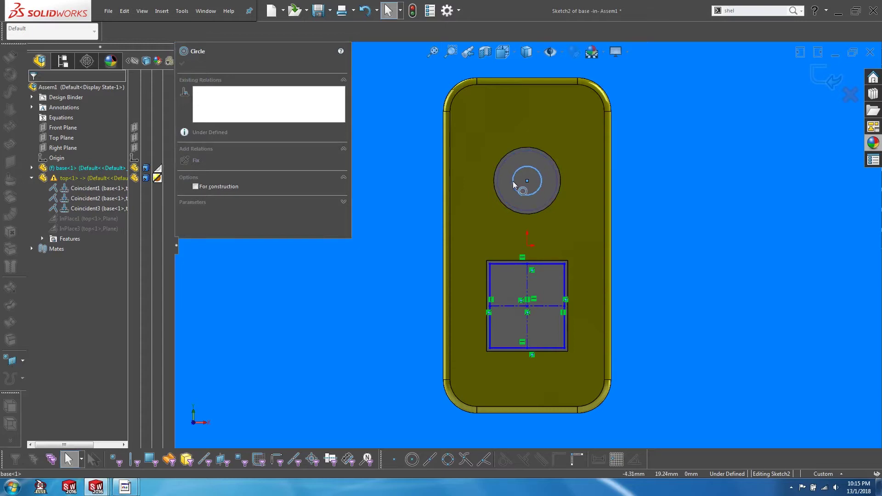
{"action": "left_click", "coordinate": [505, 183]}
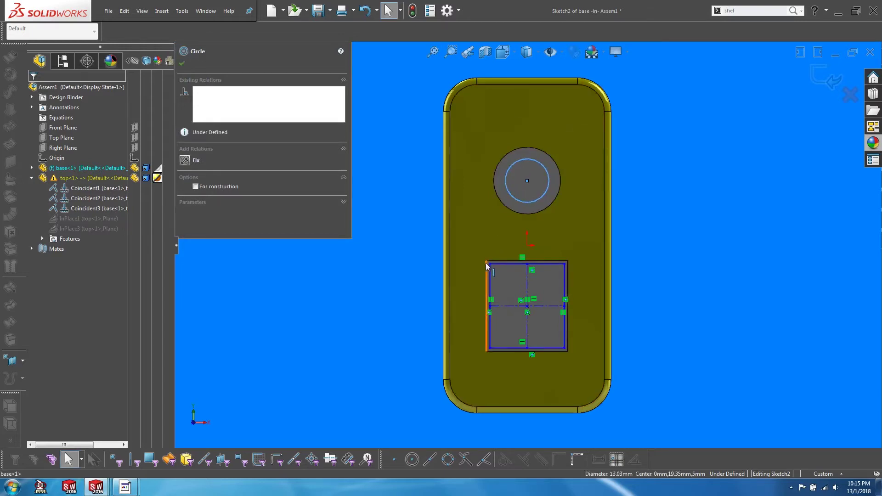
{"action": "left_click_drag", "start_coordinate": [490, 266], "coordinate": [505, 278]}
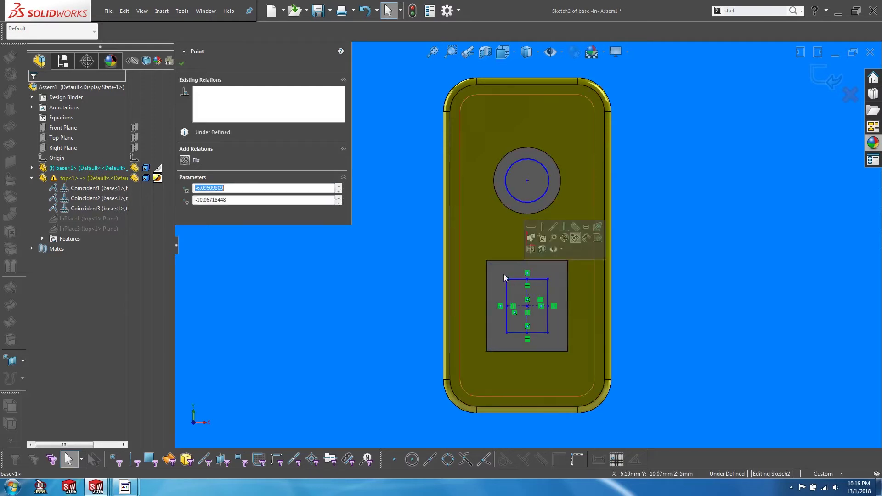
{"action": "left_click", "coordinate": [813, 77]}
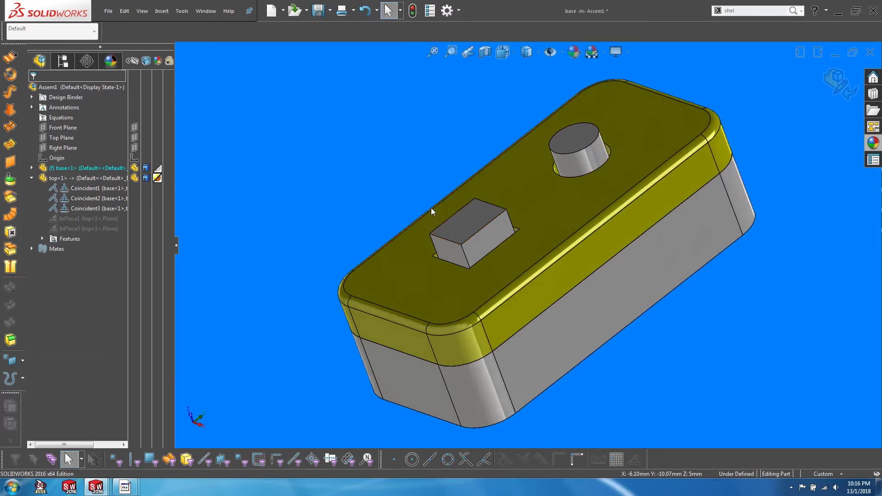
- Rotate the view with arrow keys to check the narrower square boss and round boss through the openings
{"action": "key", "text": "Up"}
{"action": "key", "text": "Up"}
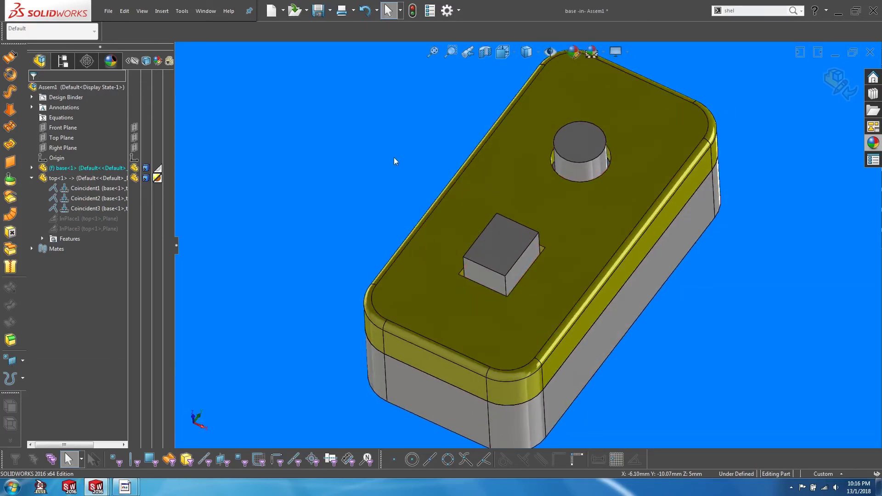
{"action": "key", "text": "Up"}
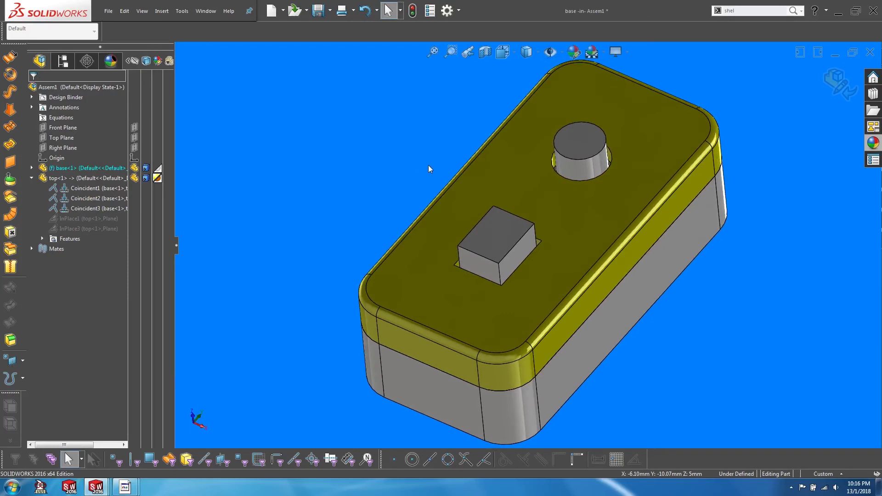
{"action": "key", "text": "Left"}
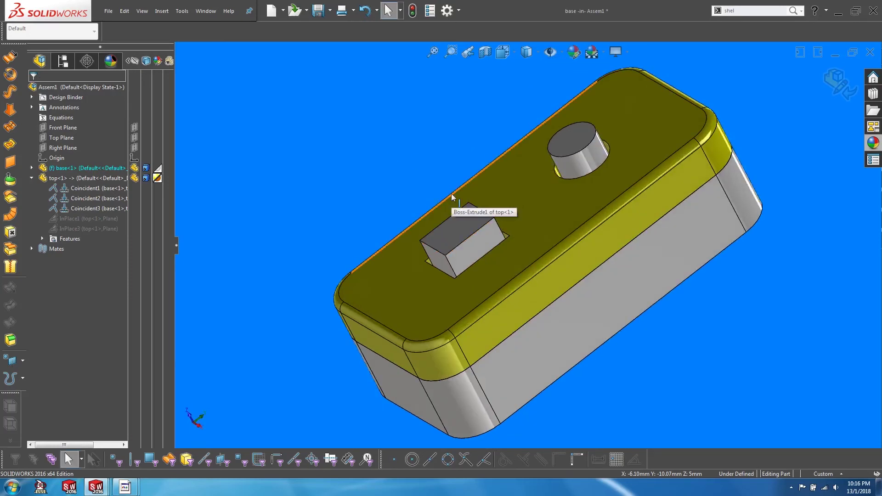